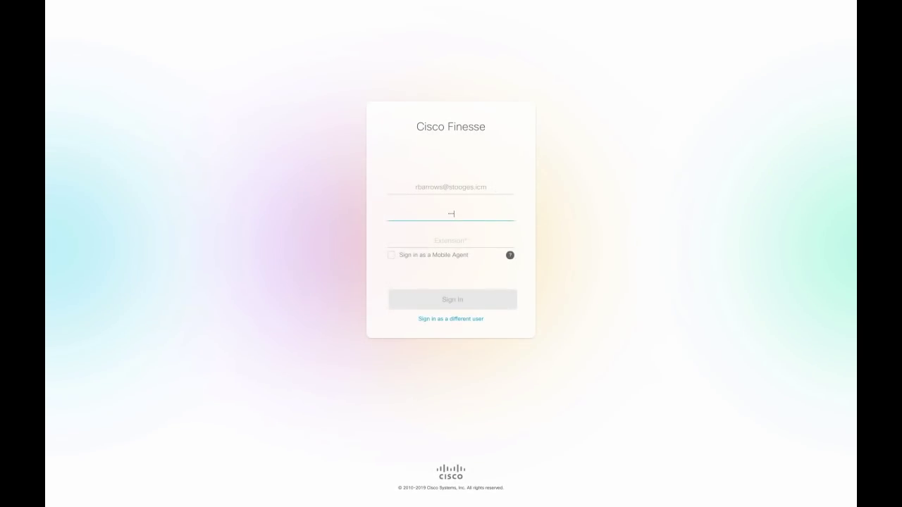
Sign in with extension 1010001, then collapse and re-dock the navigation panel beside the dashboard.
{"action": "left_click", "coordinate": [495, 240]}
{"action": "type", "text": "1010001"}
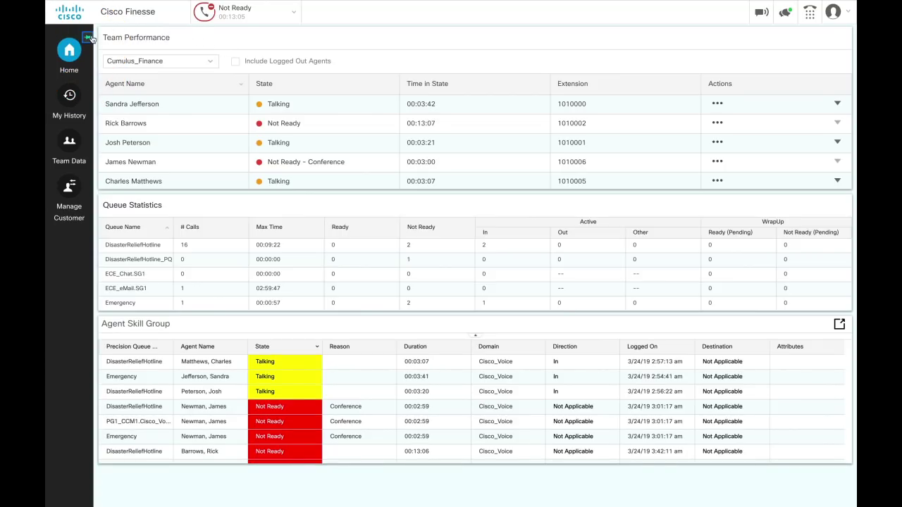
{"action": "left_click", "coordinate": [89, 38]}
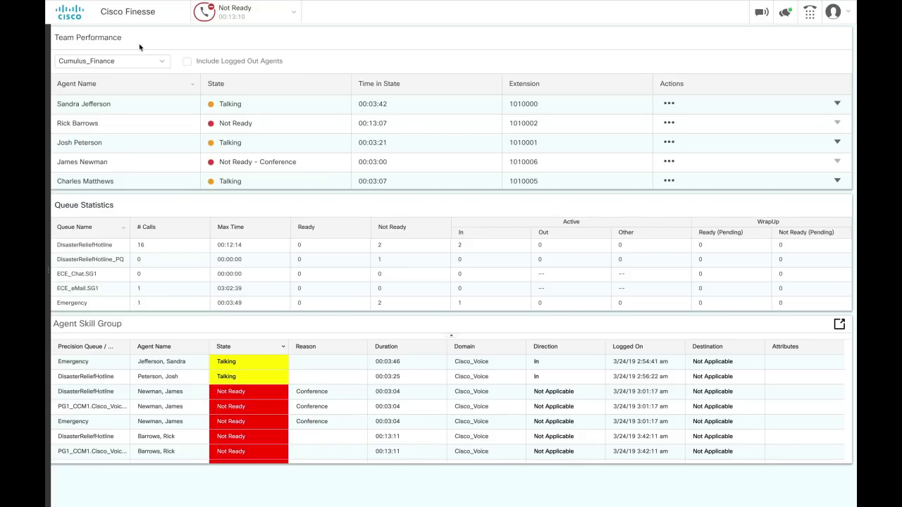
{"action": "mouse_move", "coordinate": [49, 47]}
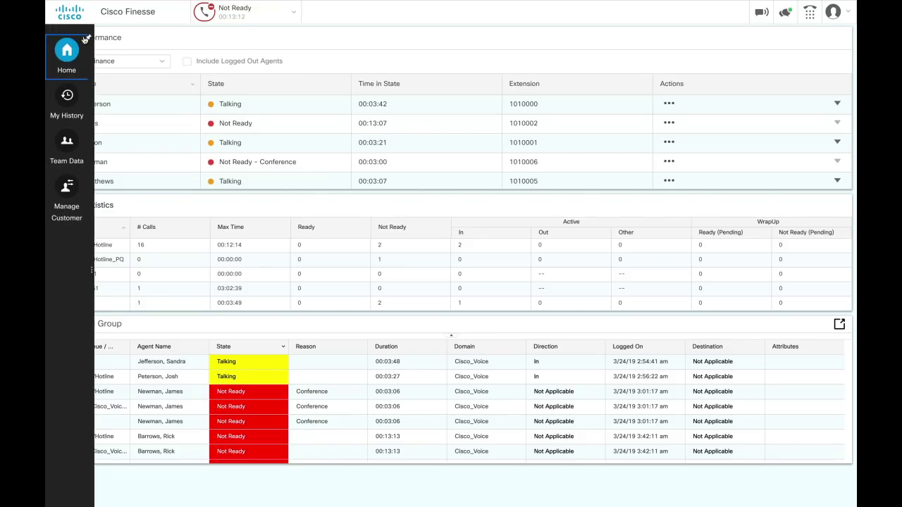
{"action": "left_click", "coordinate": [89, 38]}
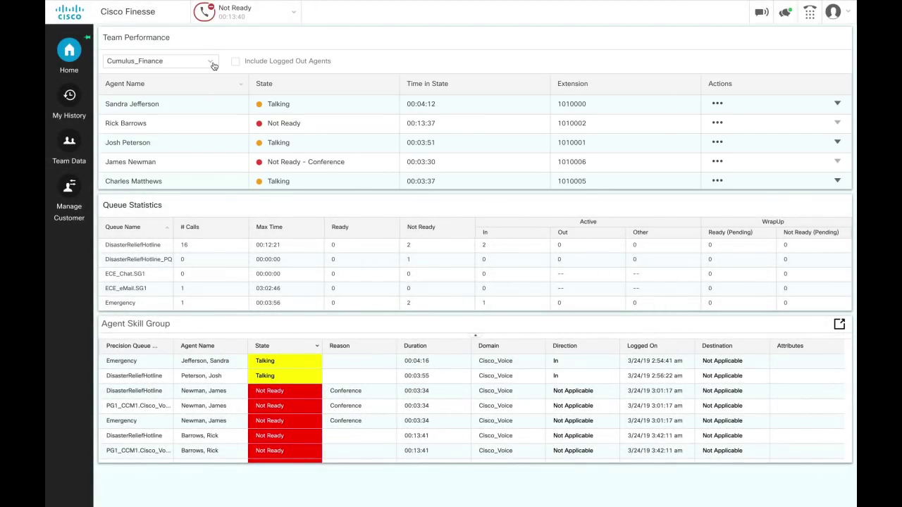
{"action": "left_click", "coordinate": [212, 62]}
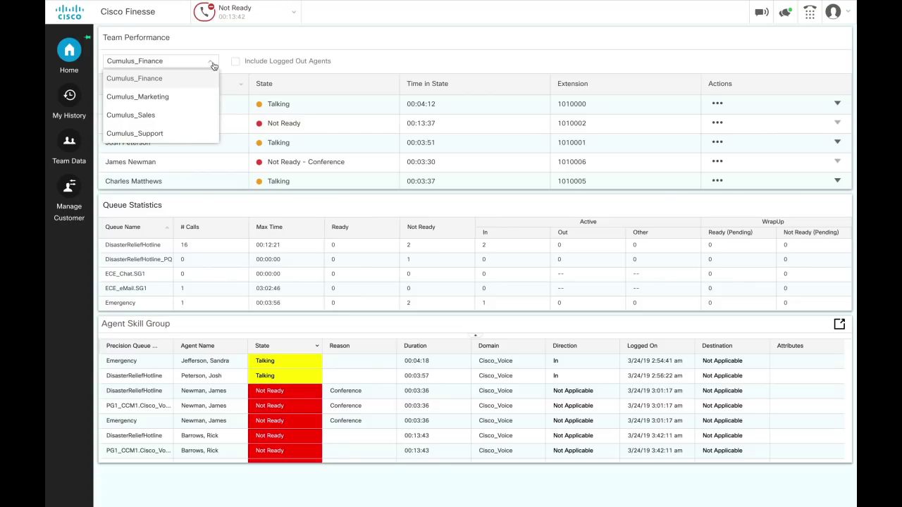
{"action": "left_click", "coordinate": [212, 78]}
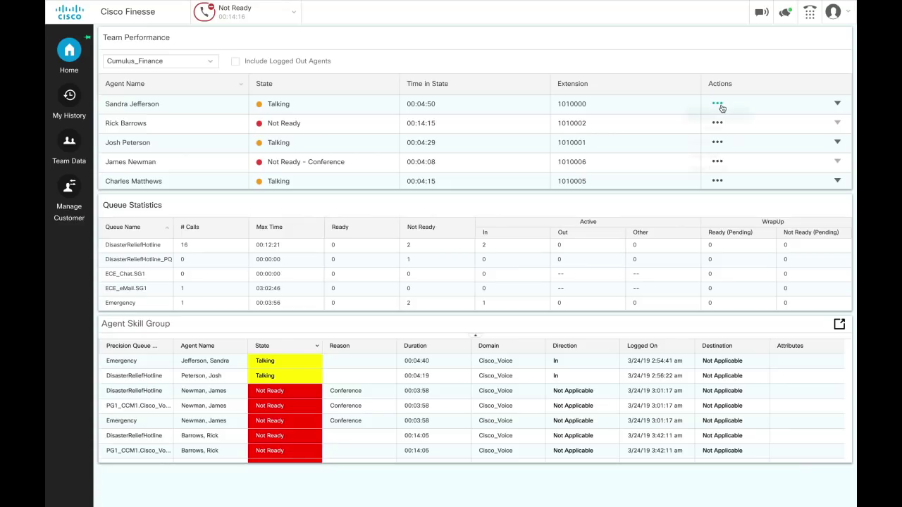
{"action": "left_click", "coordinate": [720, 107]}
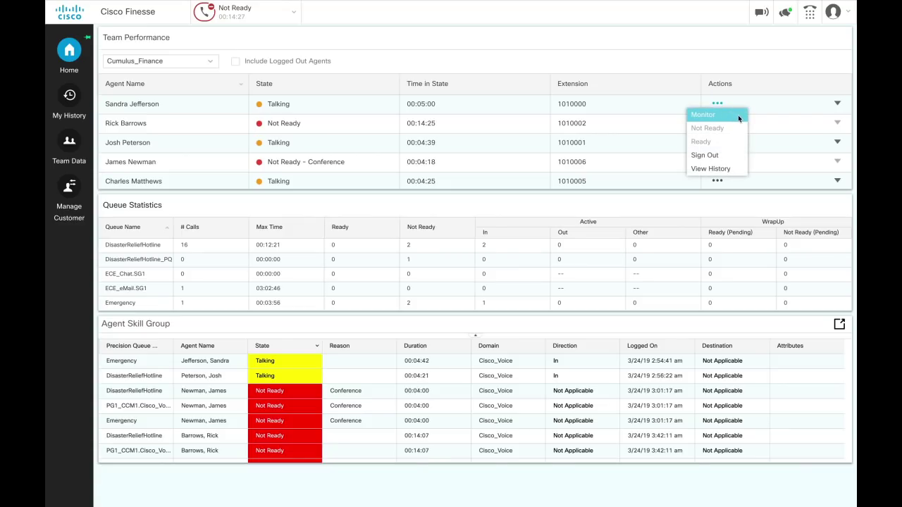
Silently monitor agent 1010000's active call, then barge in to join it as a participant.
{"action": "left_click", "coordinate": [737, 115]}
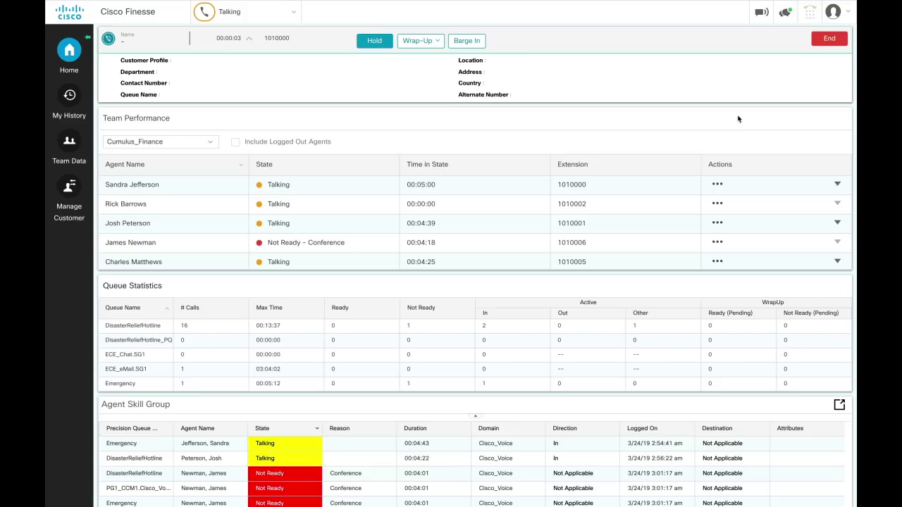
{"action": "left_click", "coordinate": [466, 40]}
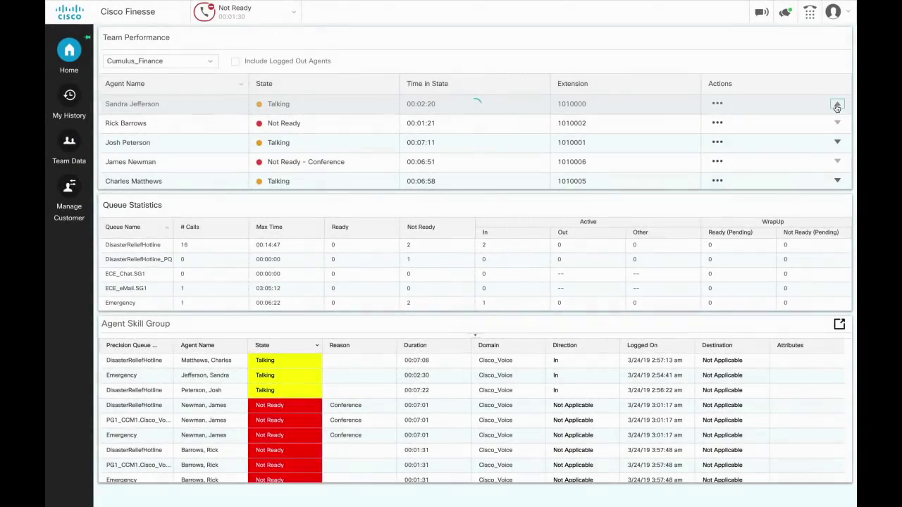
{"action": "left_click", "coordinate": [837, 104]}
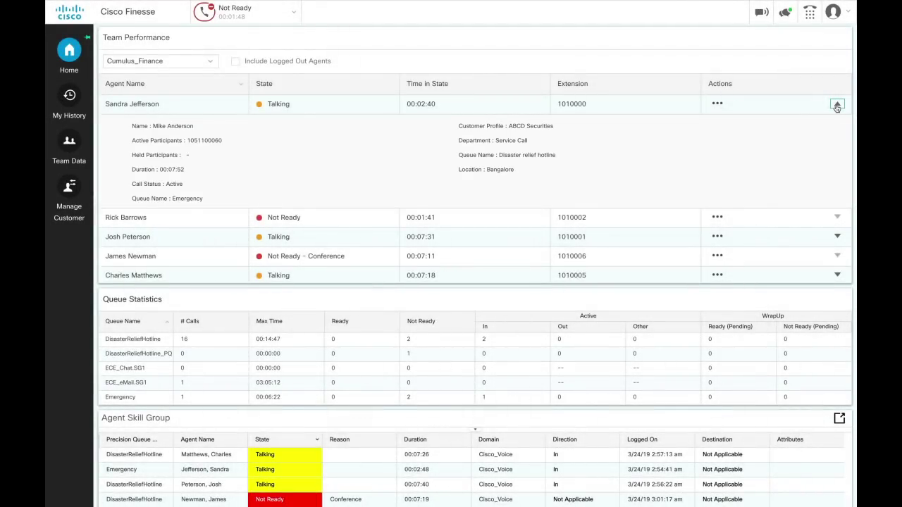
{"action": "left_click", "coordinate": [836, 106]}
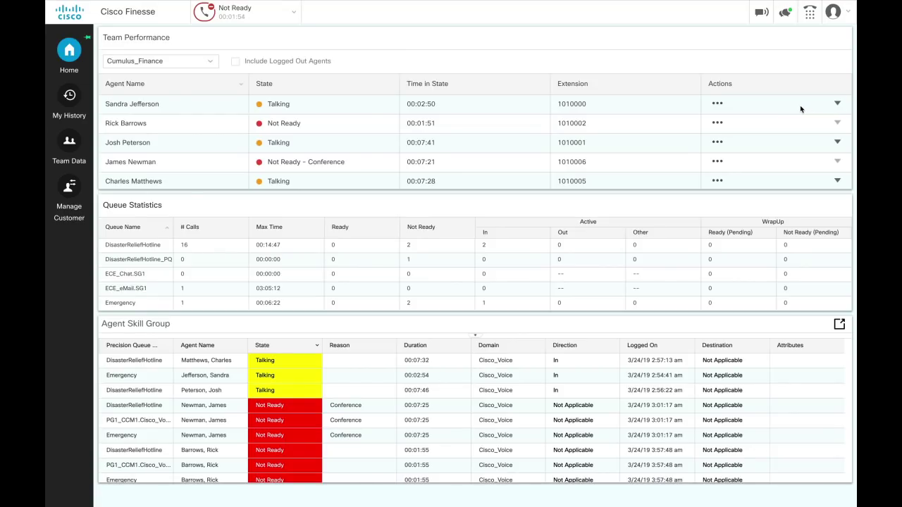
Open the Actions menu for agent 1010000 and choose View History.
{"action": "left_click", "coordinate": [717, 104]}
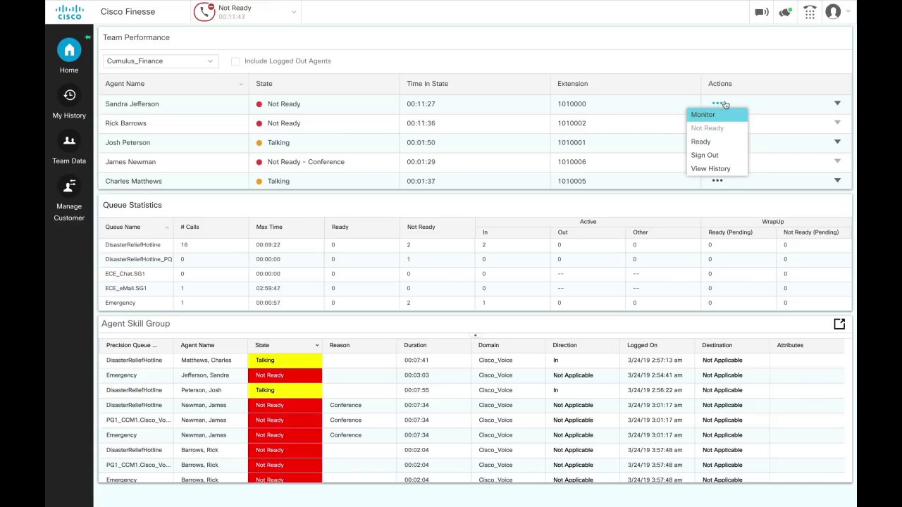
{"action": "left_click", "coordinate": [743, 169]}
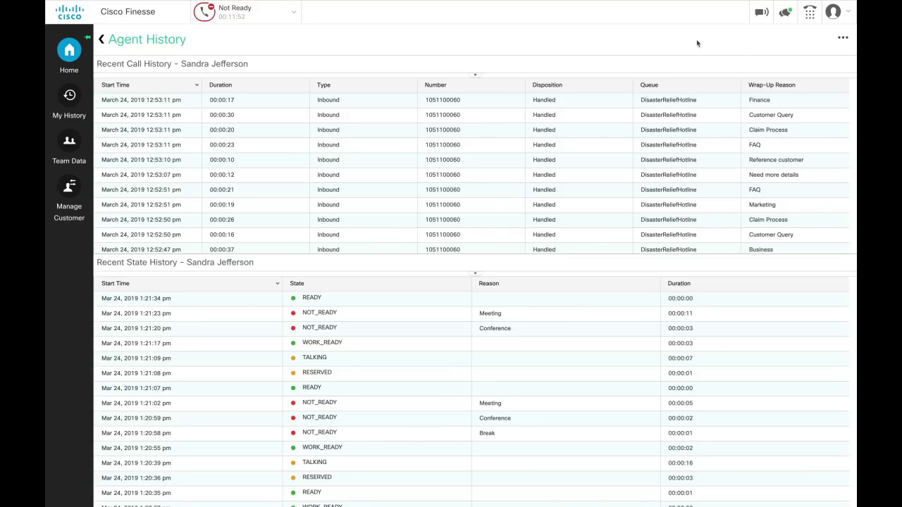
Open and dismiss the Agent History actions menu without choosing anything.
{"action": "left_click", "coordinate": [843, 39]}
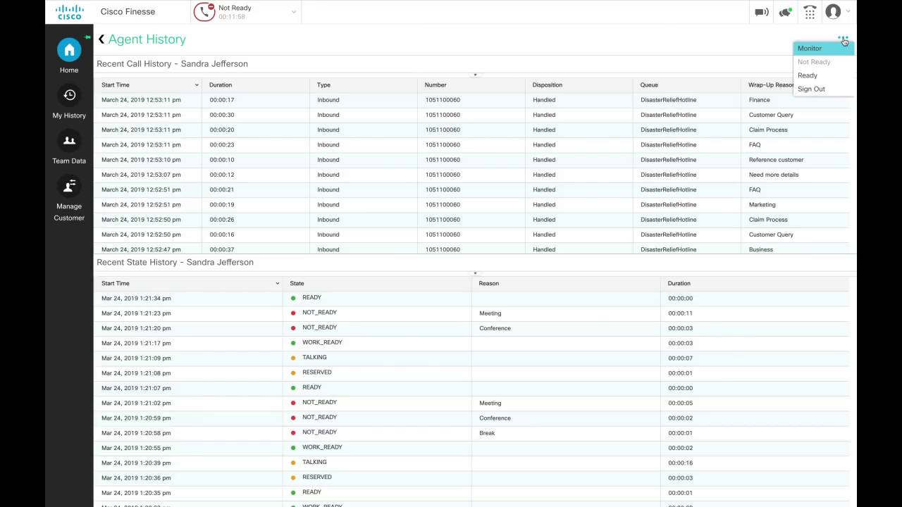
{"action": "left_click", "coordinate": [843, 40]}
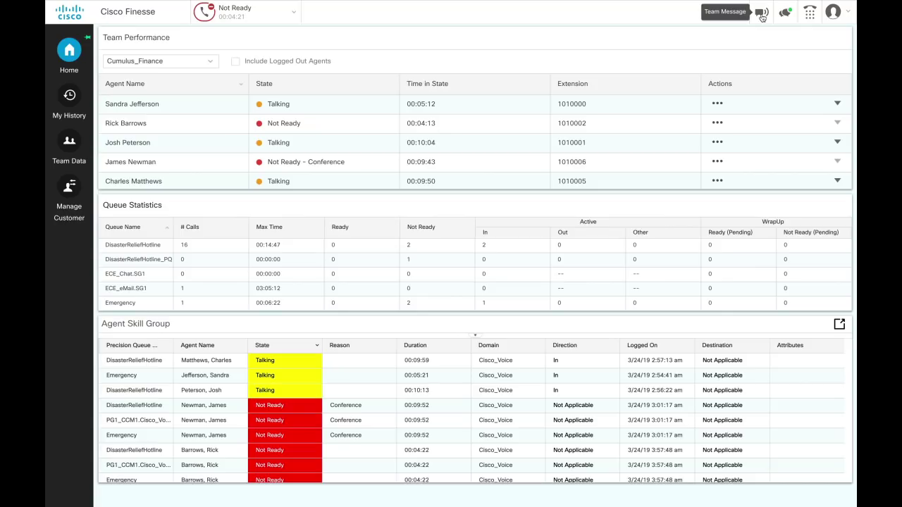
Send the 'call volume is high right now' team message to Cumulus_Finance for 00:05.
{"action": "left_click", "coordinate": [762, 17]}
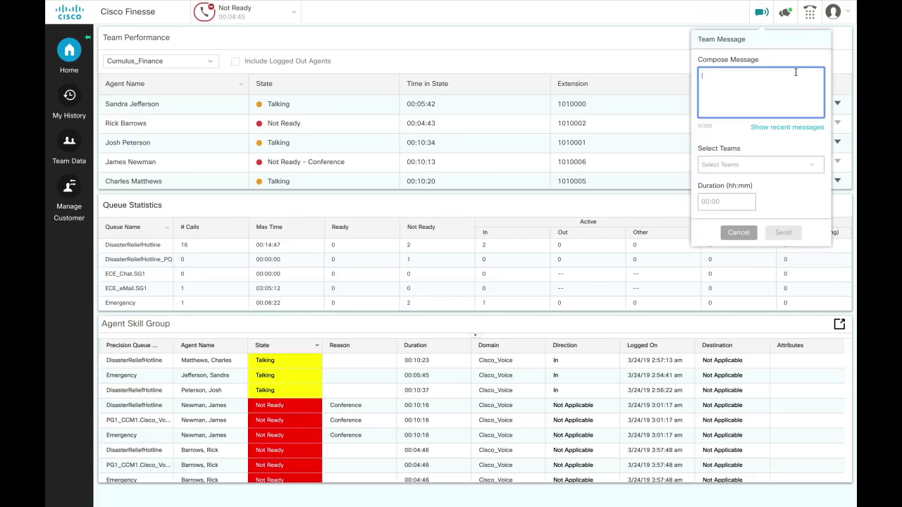
{"action": "type", "text": "Team, the call volume is high right now, please attend to your calls immediately."}
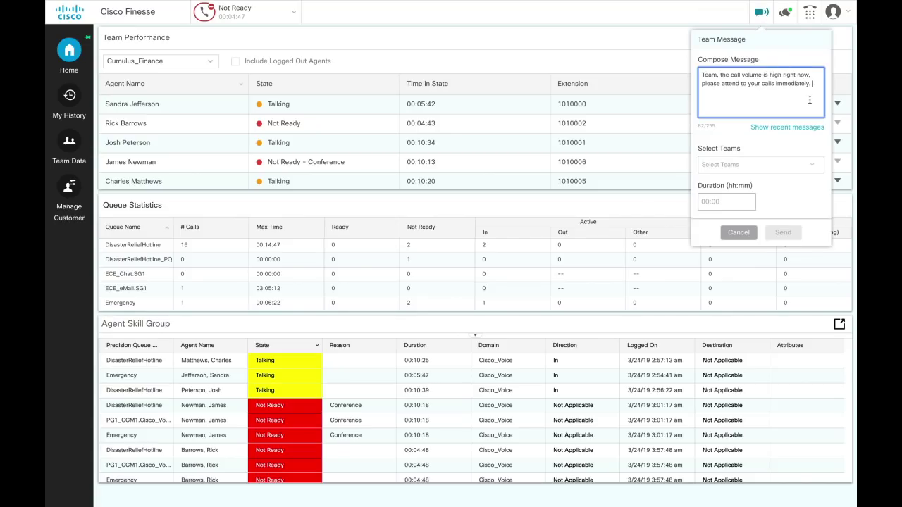
{"action": "left_click", "coordinate": [811, 164]}
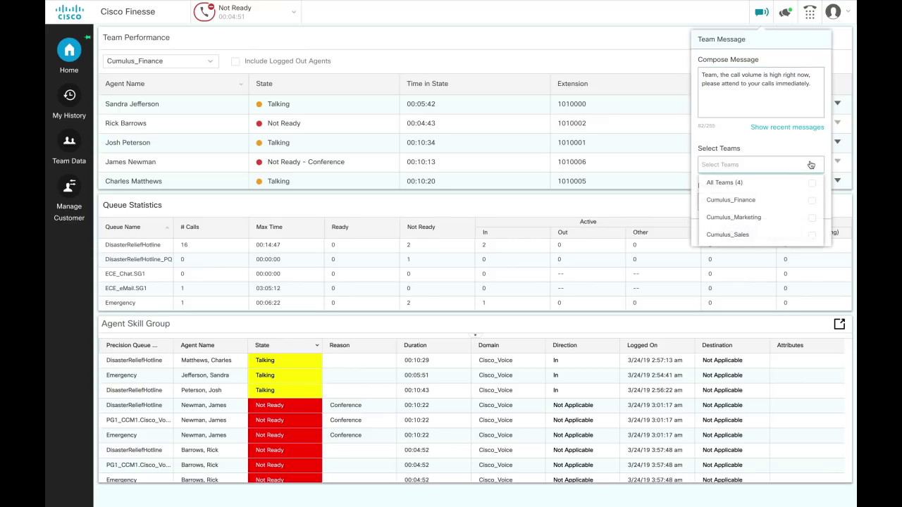
{"action": "left_click", "coordinate": [738, 203]}
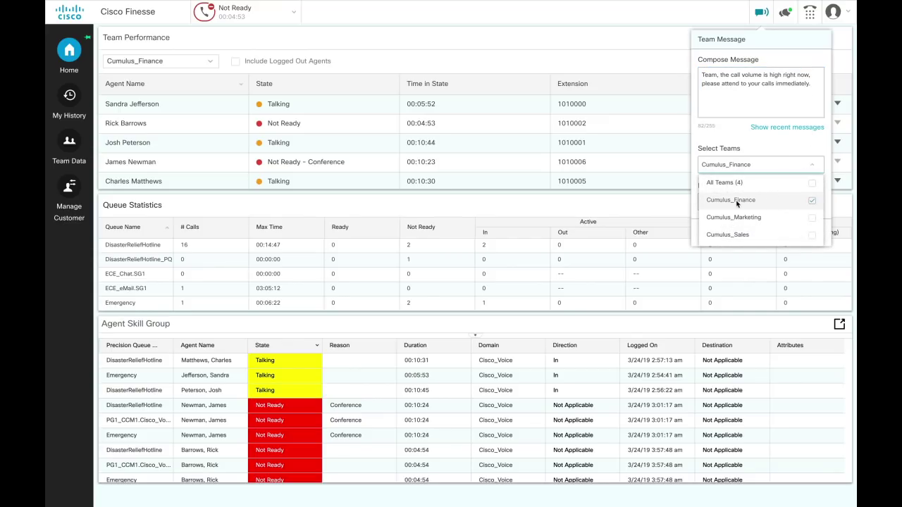
{"action": "left_click", "coordinate": [697, 205]}
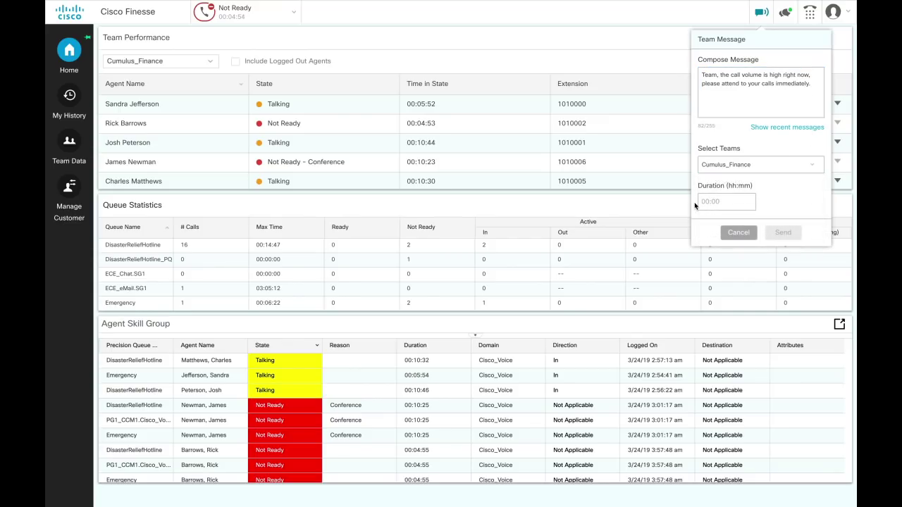
{"action": "left_click", "coordinate": [744, 205]}
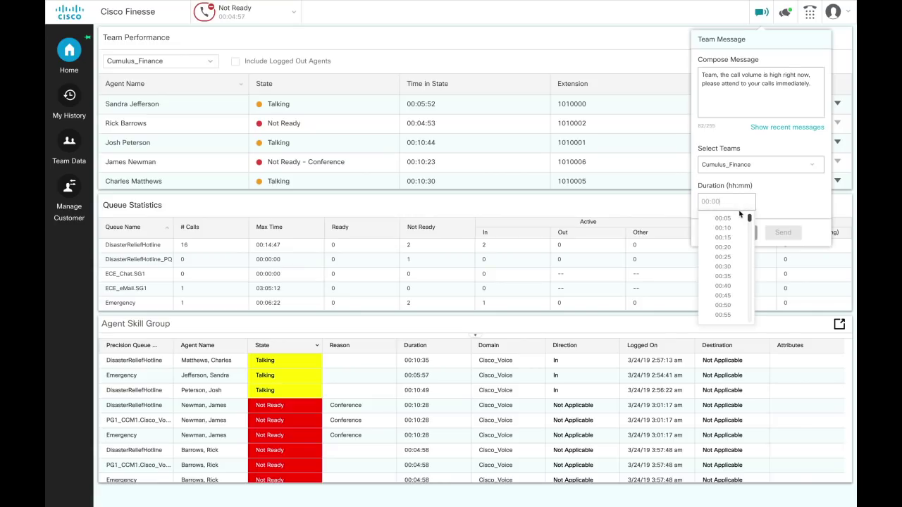
{"action": "left_click", "coordinate": [737, 219]}
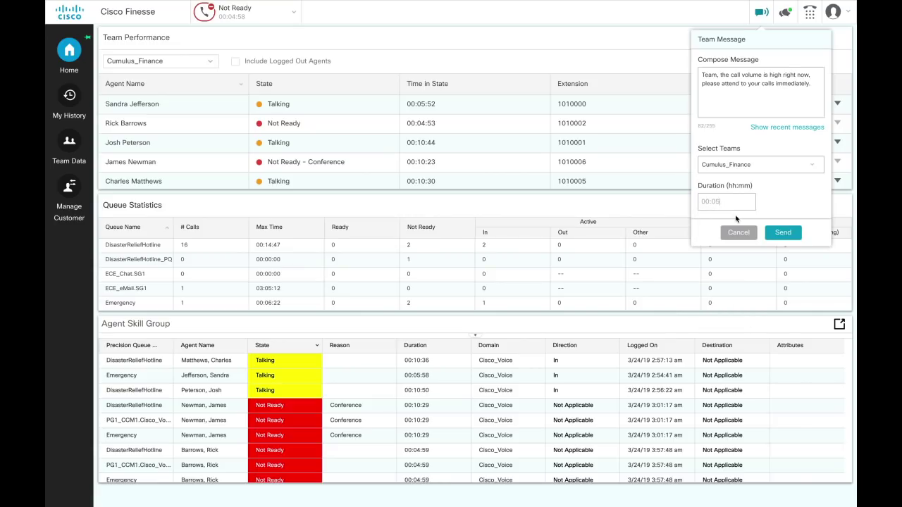
{"action": "left_click", "coordinate": [790, 234]}
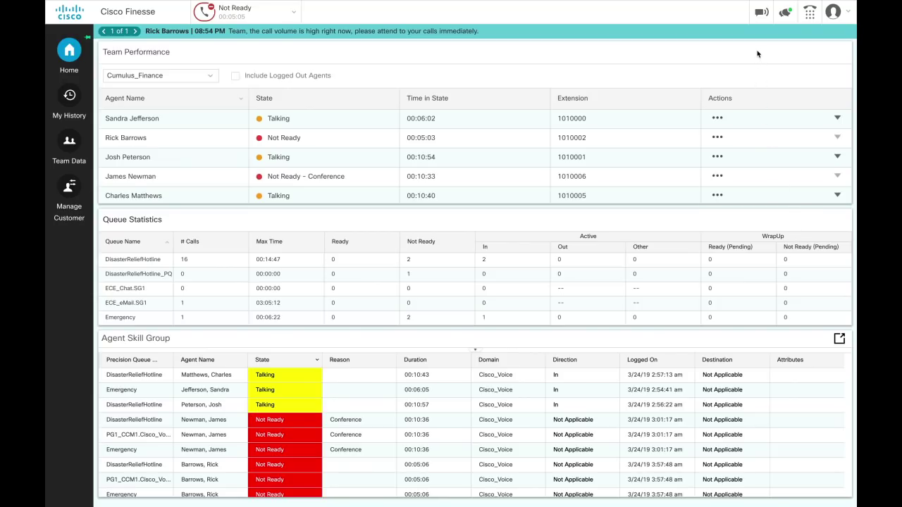
Paste the finish-active-calls message and send it to Cumulus_Finance with a 00:05 duration.
{"action": "left_click", "coordinate": [760, 14]}
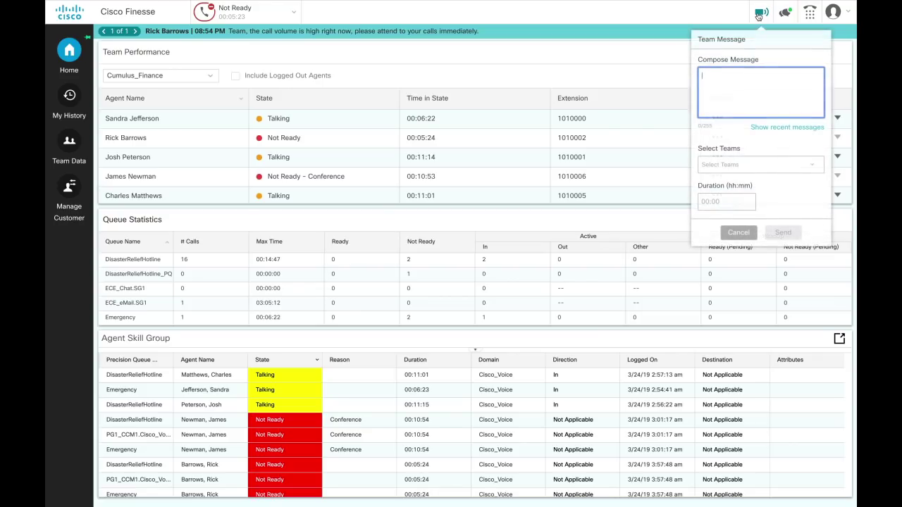
{"action": "type", "text": "Team, the call volume continues to be high. Please complete your active call quickly and then move to the next call."}
{"action": "left_click", "coordinate": [761, 164]}
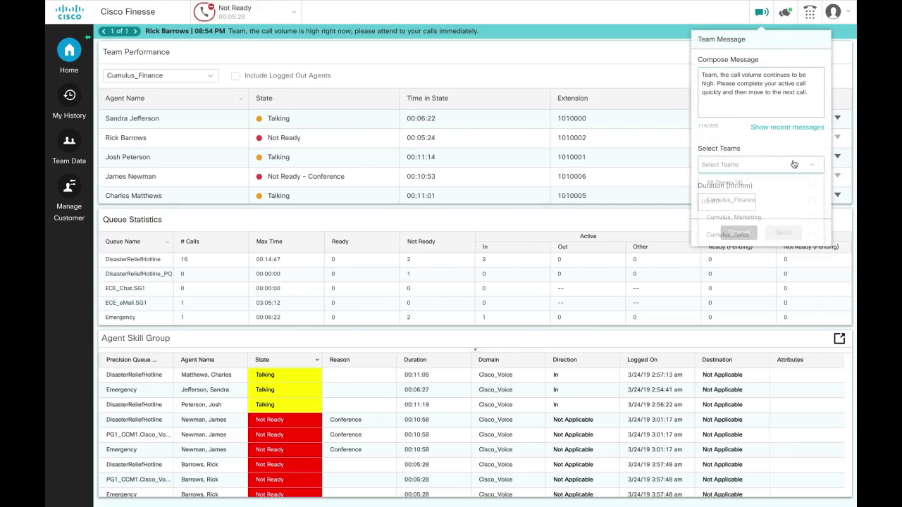
{"action": "left_click", "coordinate": [771, 200]}
{"action": "left_click", "coordinate": [696, 205]}
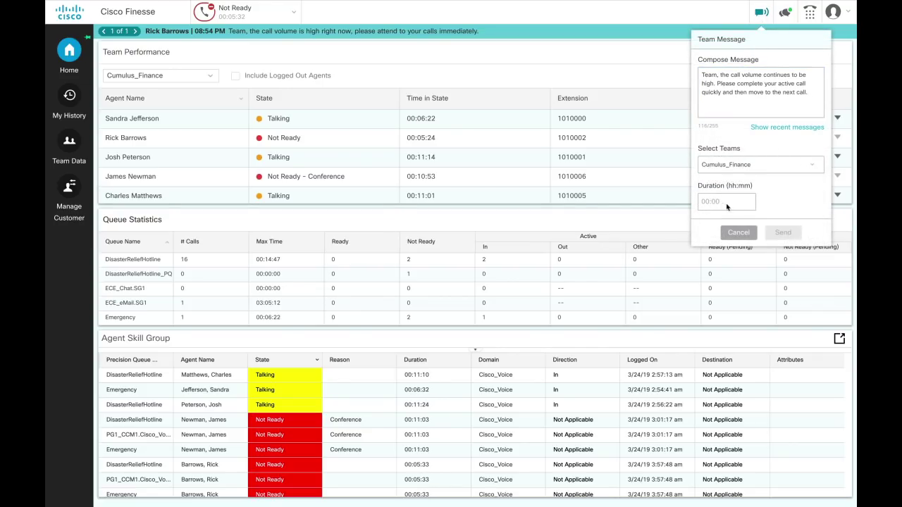
{"action": "left_click", "coordinate": [726, 202]}
{"action": "left_click", "coordinate": [738, 219]}
{"action": "left_click", "coordinate": [783, 233]}
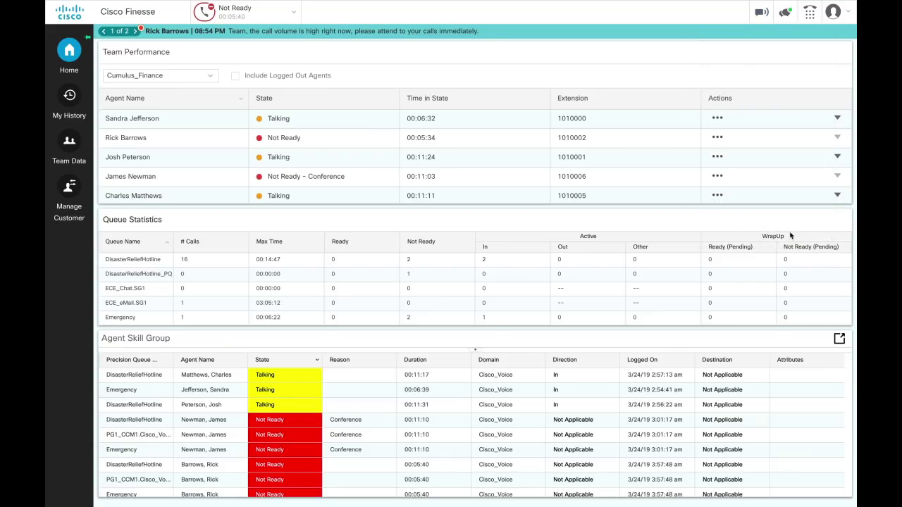
{"action": "left_click", "coordinate": [761, 12]}
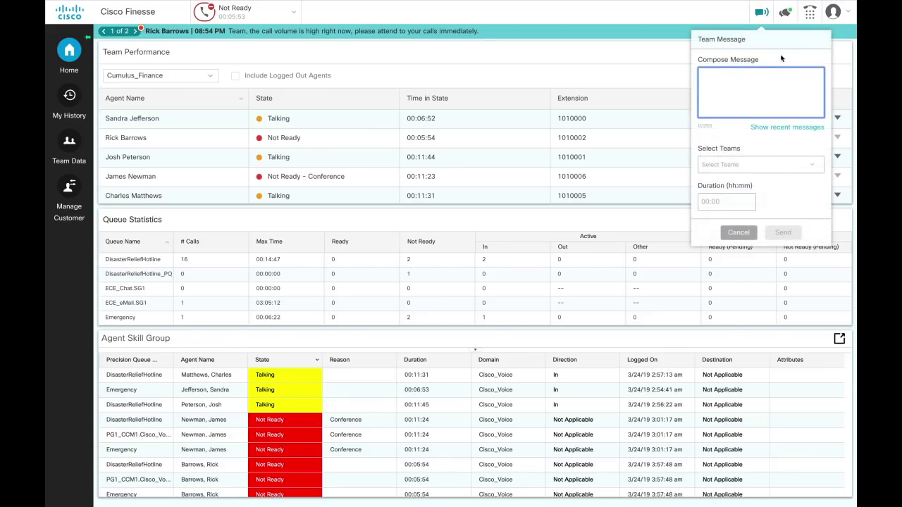
Delete the 08:54 PM message from recent team messages, keeping only the 09:09 PM one.
{"action": "left_click", "coordinate": [796, 126]}
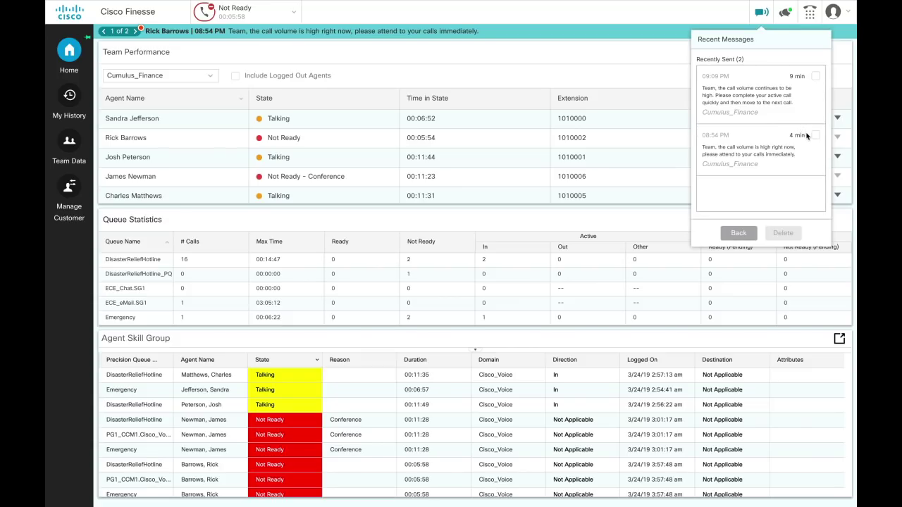
{"action": "left_click", "coordinate": [815, 136]}
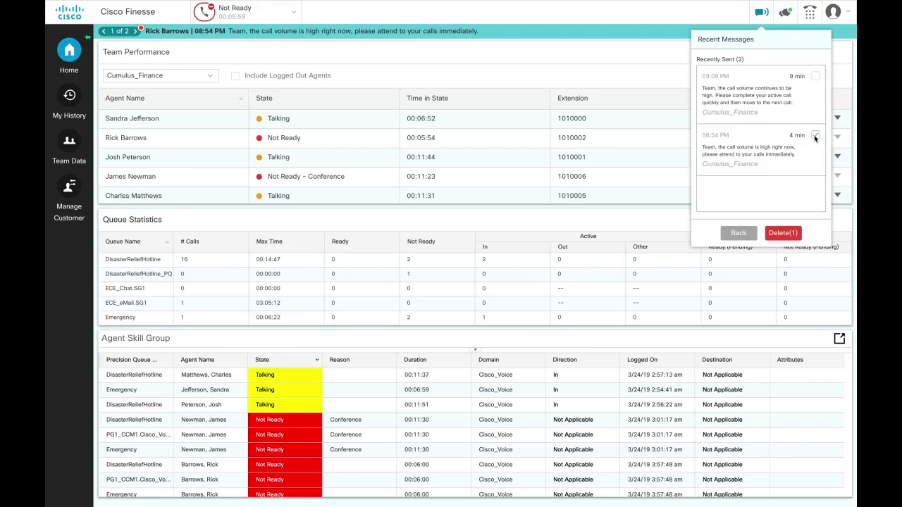
{"action": "left_click", "coordinate": [791, 233]}
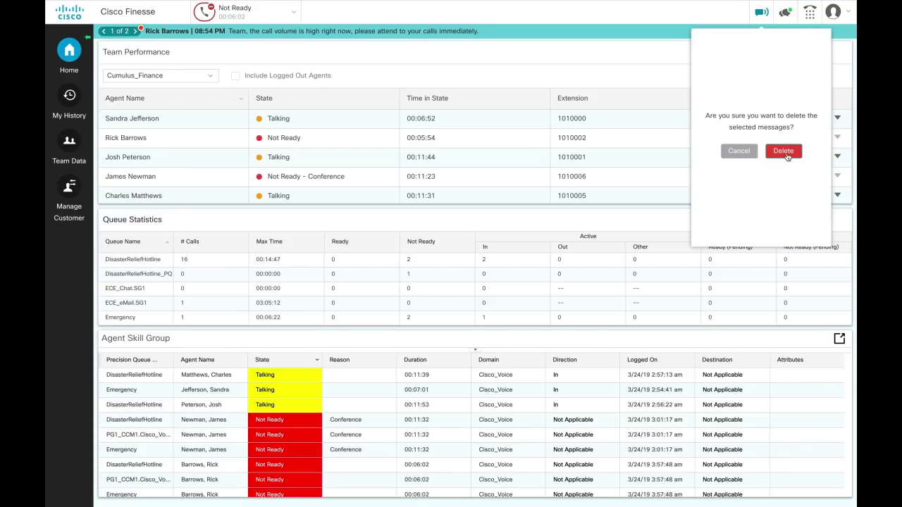
{"action": "left_click", "coordinate": [788, 156]}
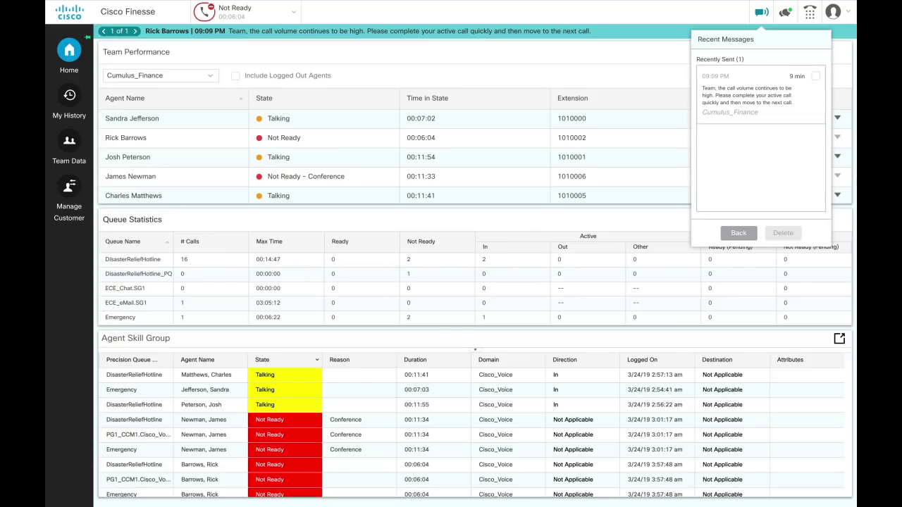
{"action": "left_click", "coordinate": [761, 12]}
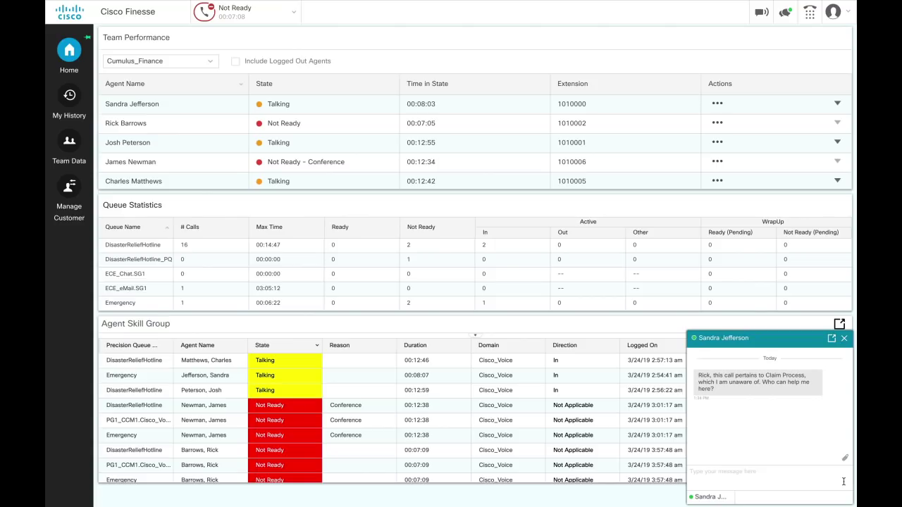
Send a desktop chat asking the agent to inform a colleague and transfer the call to them.
{"action": "type", "text": "Sandra, can you please inform Josh and then transfer the call to him as his team takes care of Claim Process topics?"}
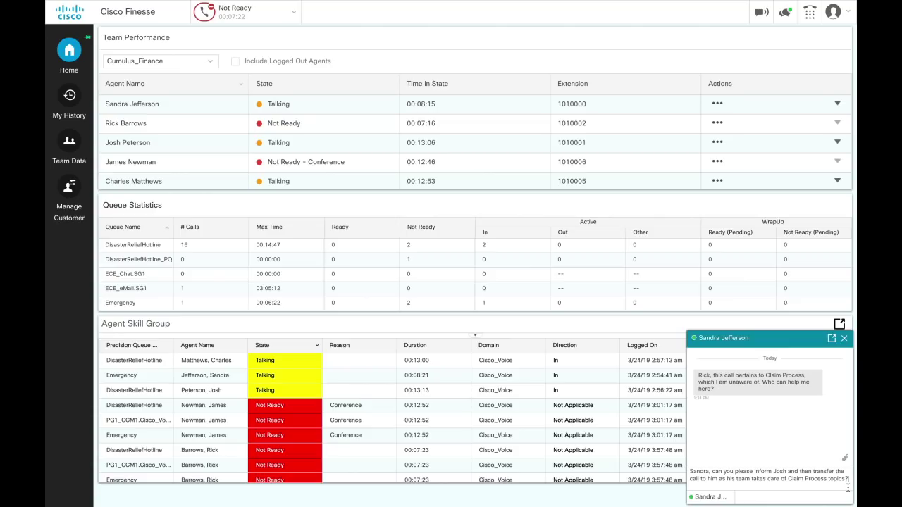
{"action": "key", "text": "Return"}
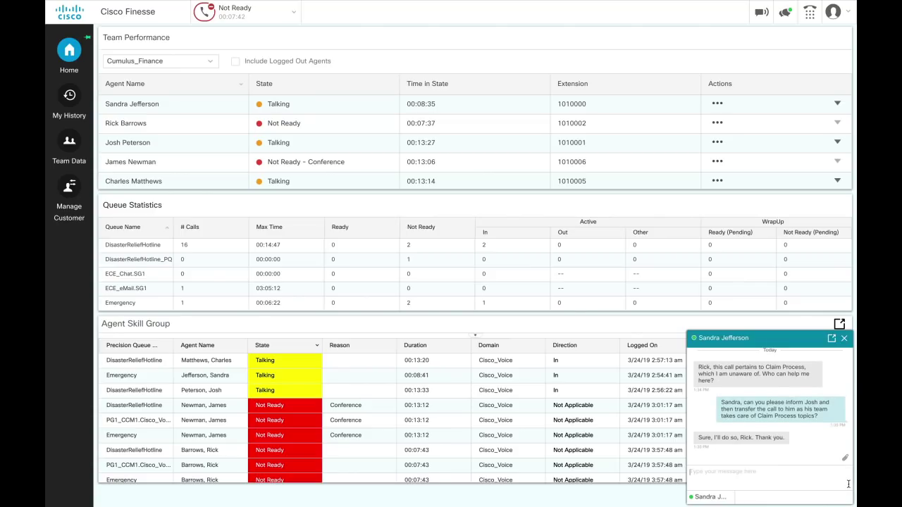
{"action": "left_click", "coordinate": [784, 12]}
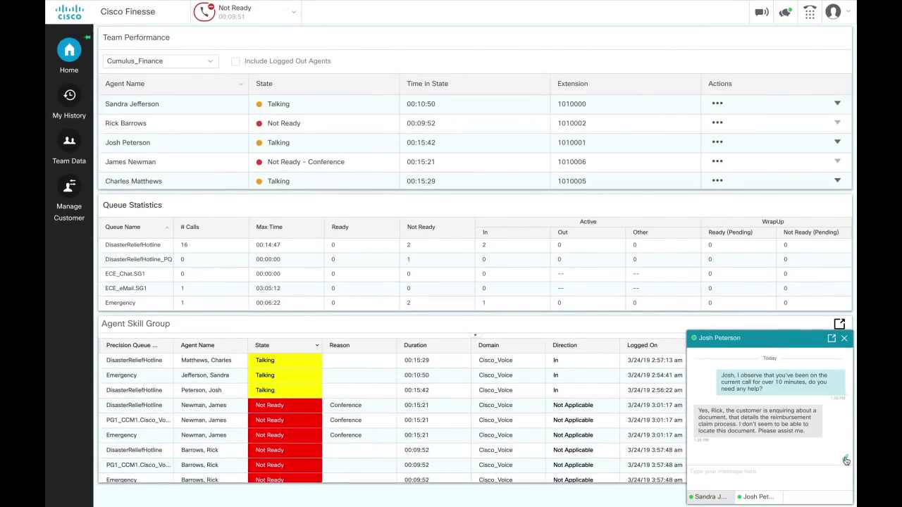
Attach the Reimbursement claim process document to the agent's desktop chat.
{"action": "left_click", "coordinate": [846, 460]}
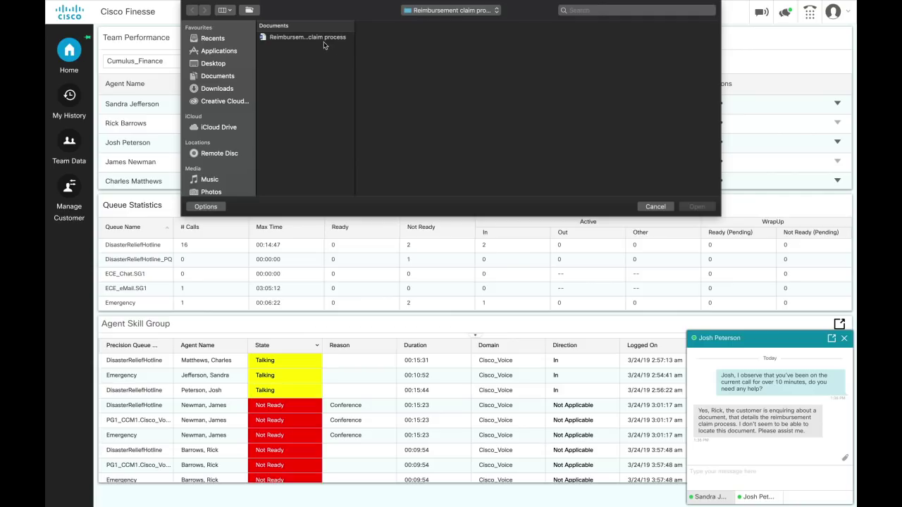
{"action": "left_click", "coordinate": [324, 40]}
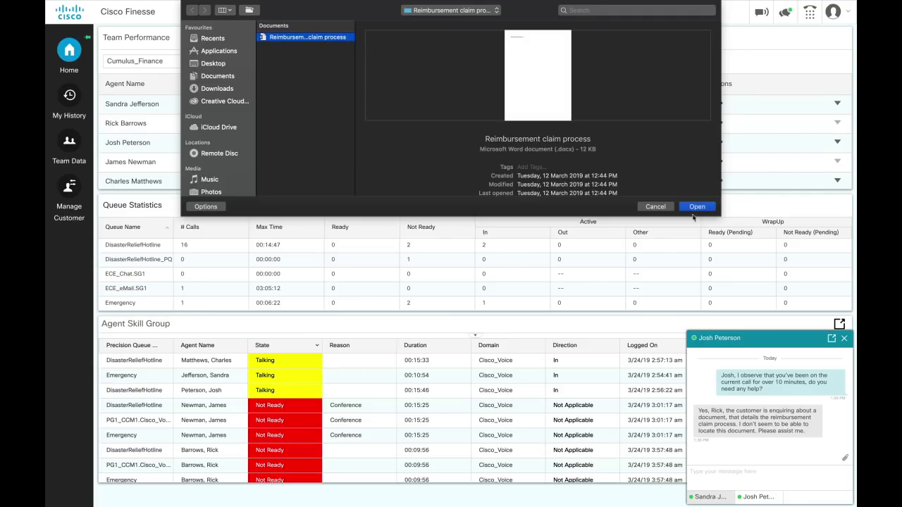
{"action": "left_click", "coordinate": [708, 208]}
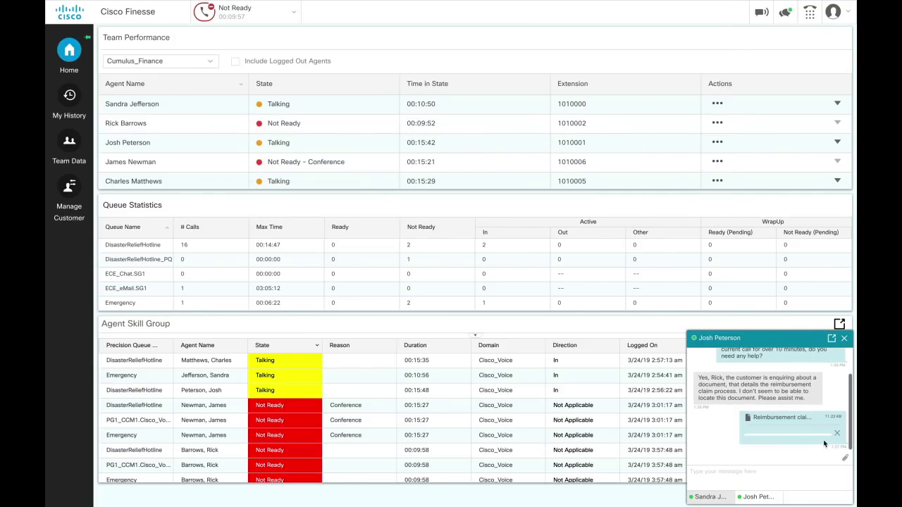
Paste and send a reply suggesting the agent consult a contact center expert.
{"action": "left_click", "coordinate": [841, 472]}
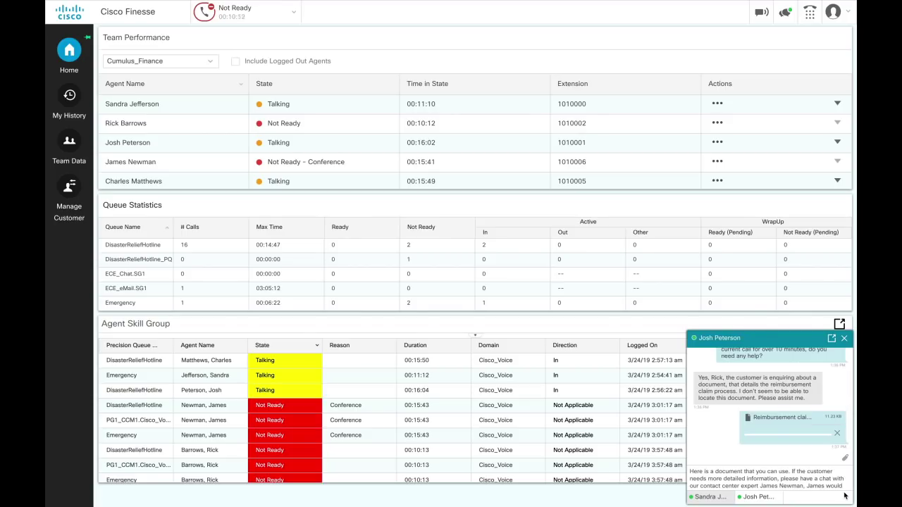
{"action": "key", "text": "Return"}
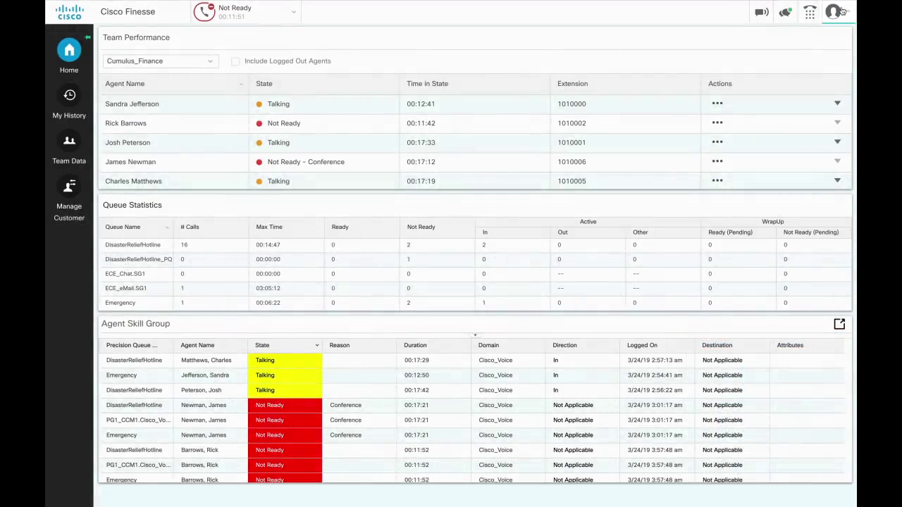
Open the avatar menu showing Sign Out reasons such as Lunch break and Shift Complete.
{"action": "left_click", "coordinate": [841, 11]}
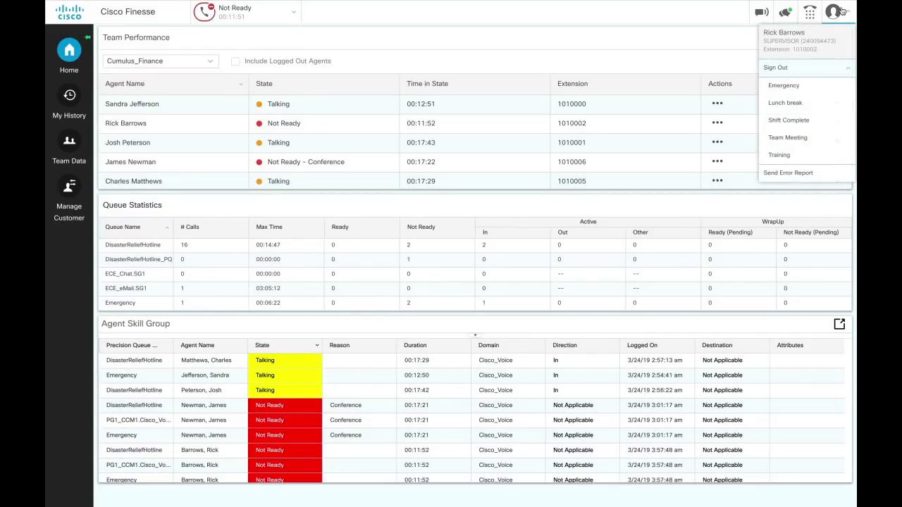